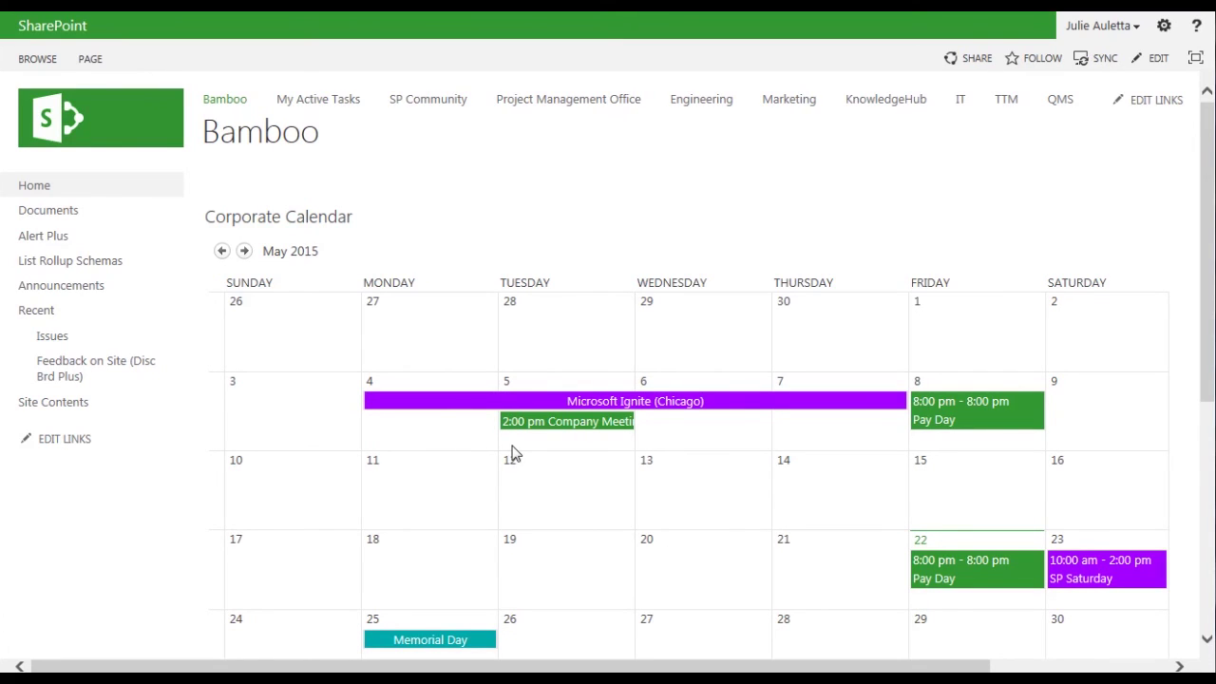
- Review the Marketing Events overlay settings of the Corporate Calendar and leave them without changes
left_click(456, 516)
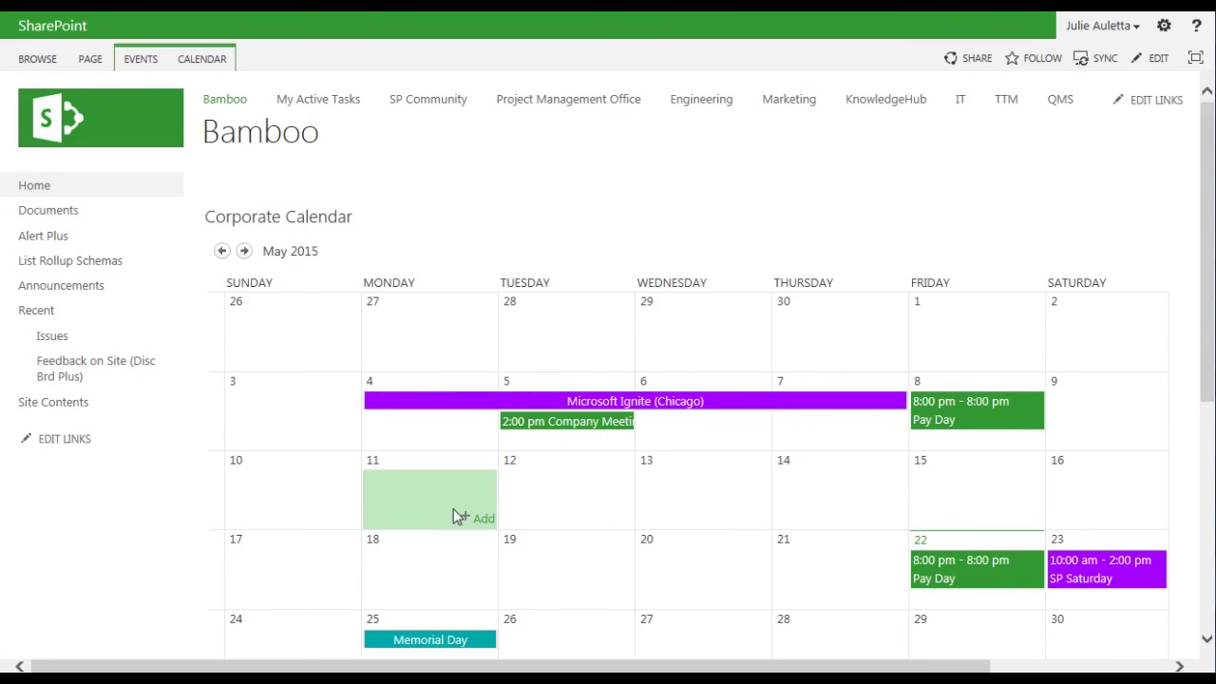
left_click(211, 64)
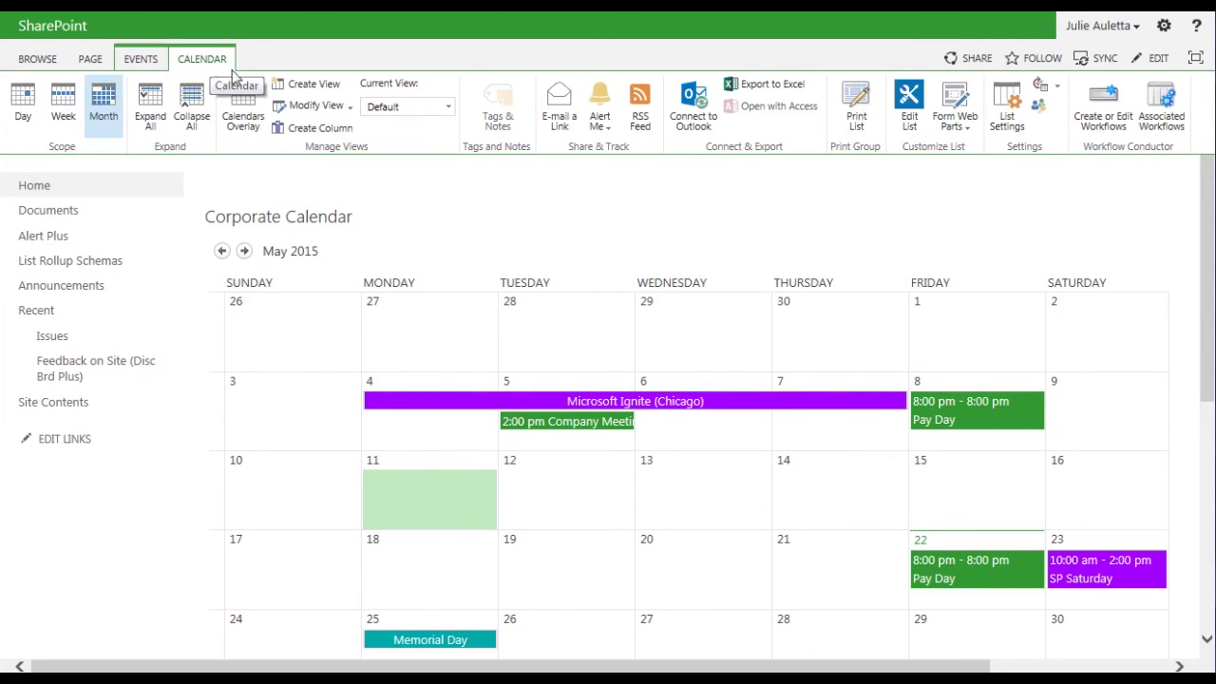
left_click(249, 112)
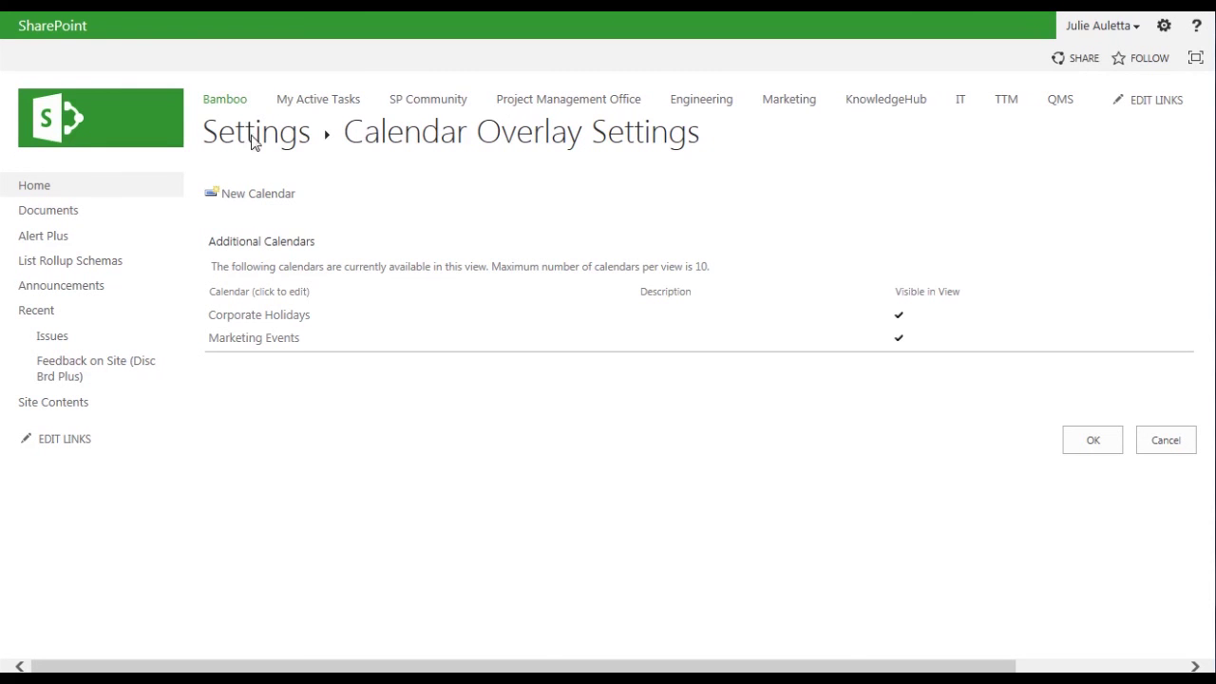
left_click(259, 340)
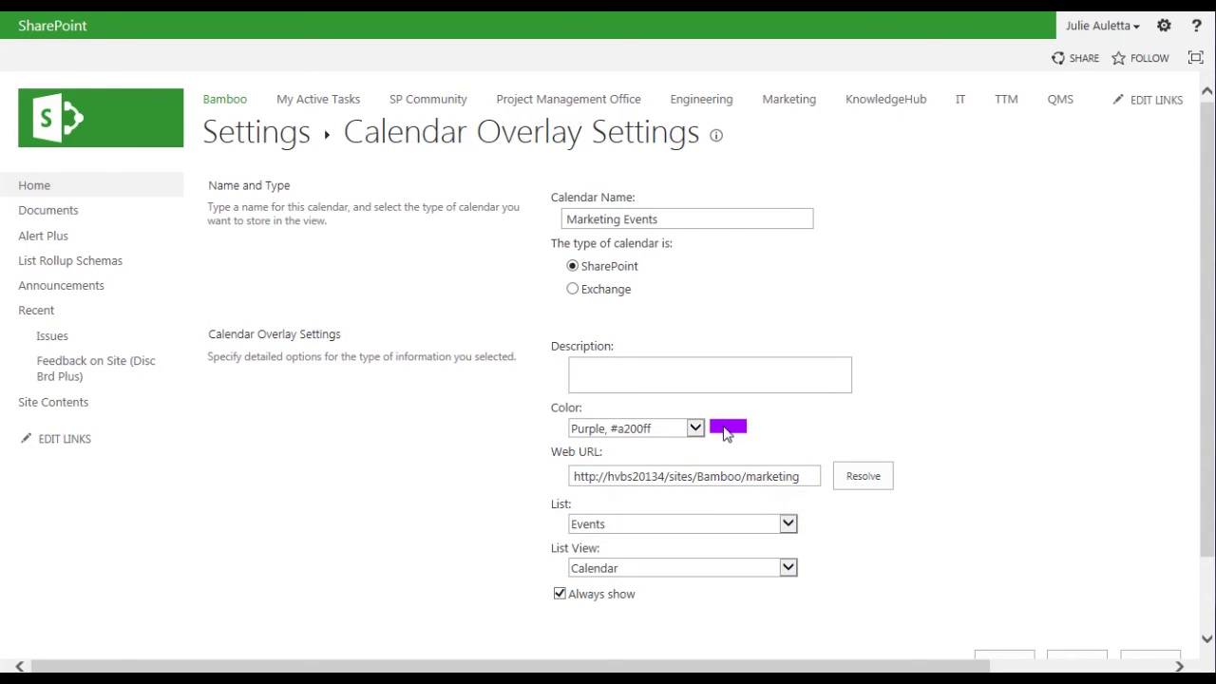
scroll(959, 543, "down", 2)
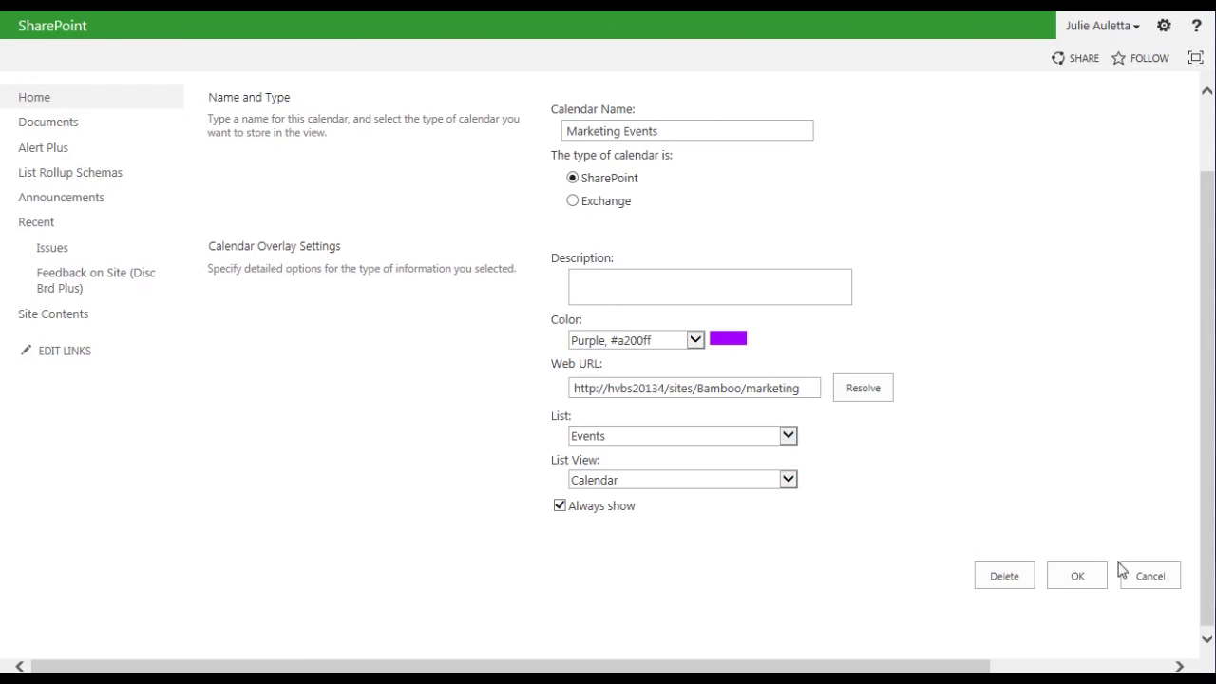
left_click(1153, 579)
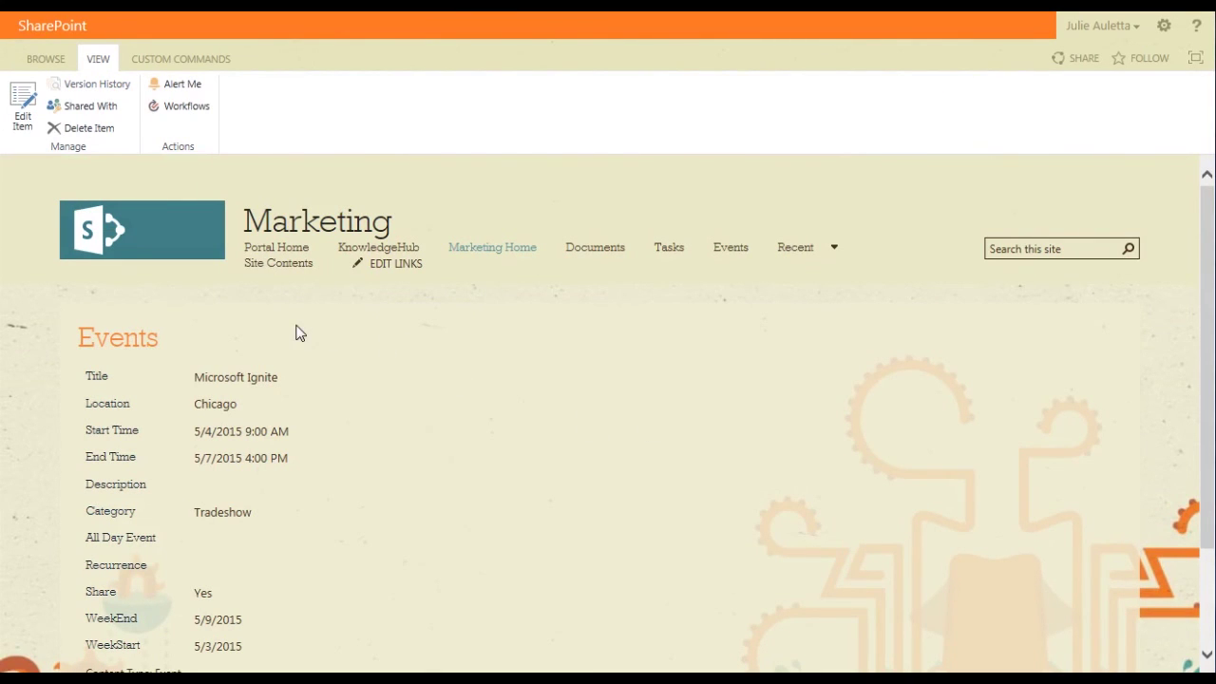
- Review the Microsoft Ignite event on the Marketing site, and return to the portal home to inspect the Corporate Calendar's events
scroll(425, 352, "down", 3)
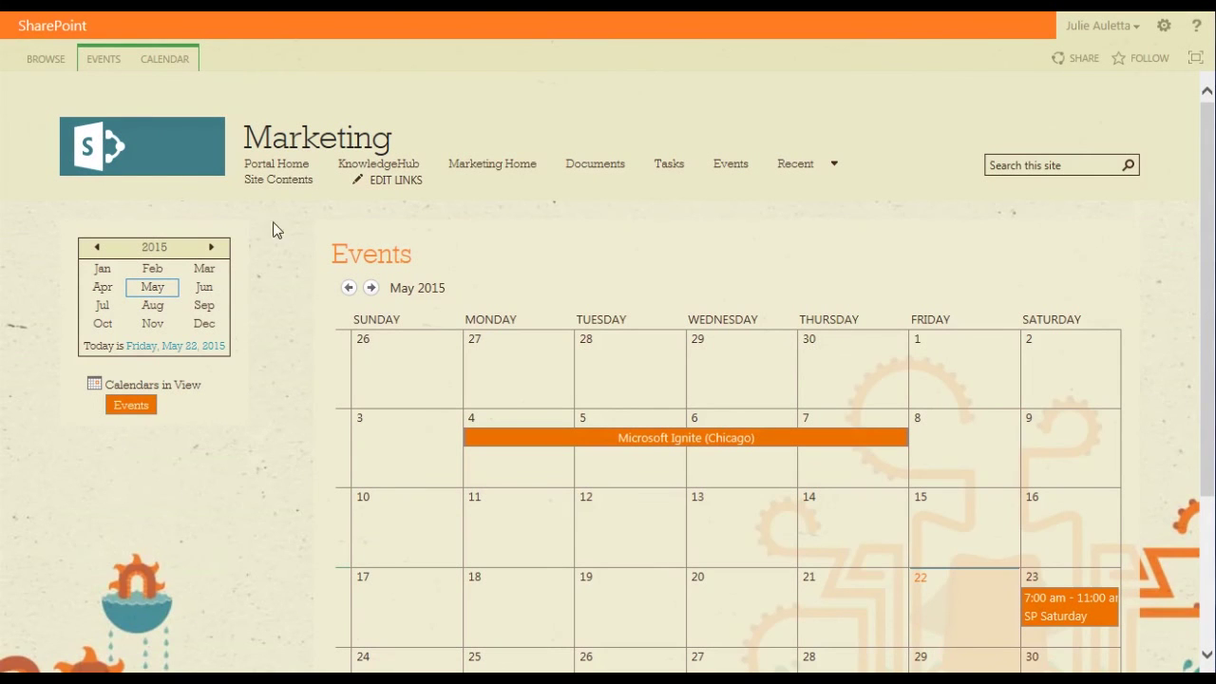
left_click(304, 168)
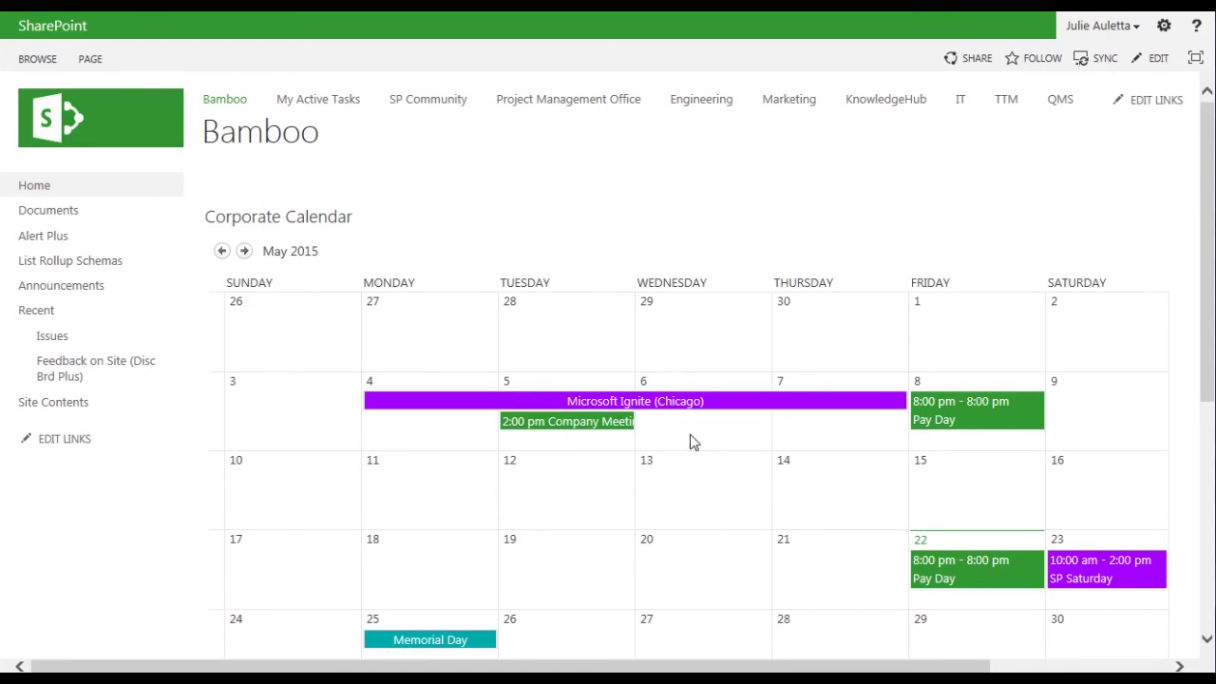
mouse_move(684, 400)
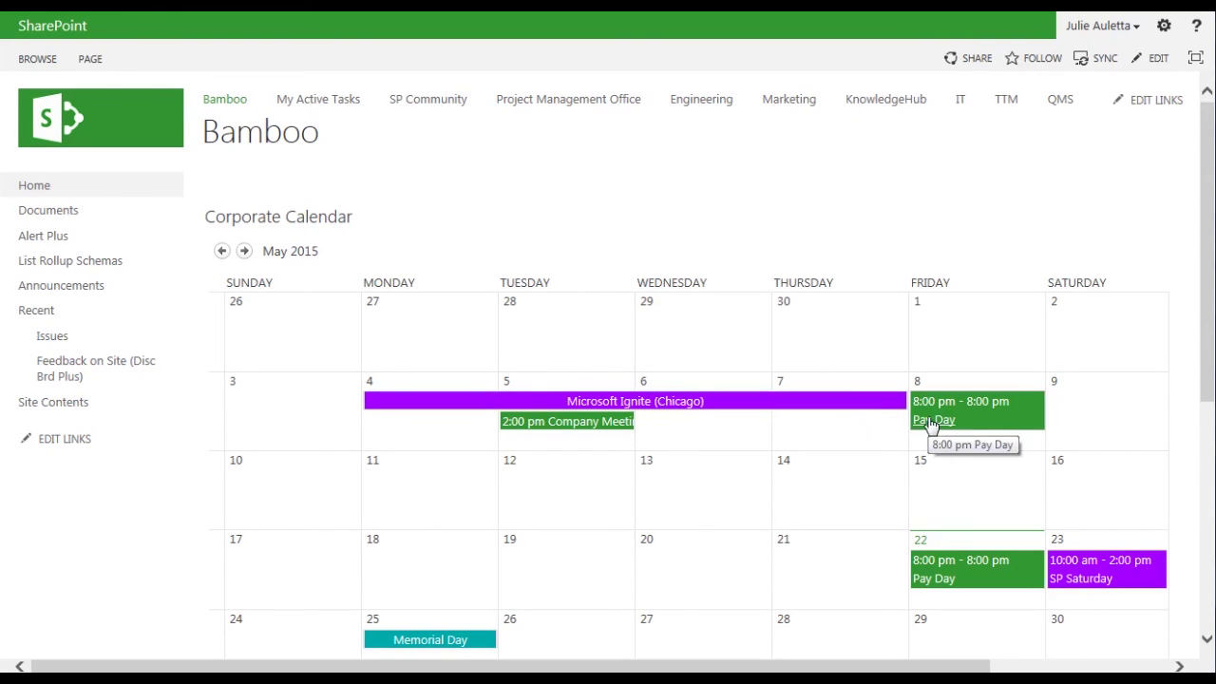
mouse_move(1064, 563)
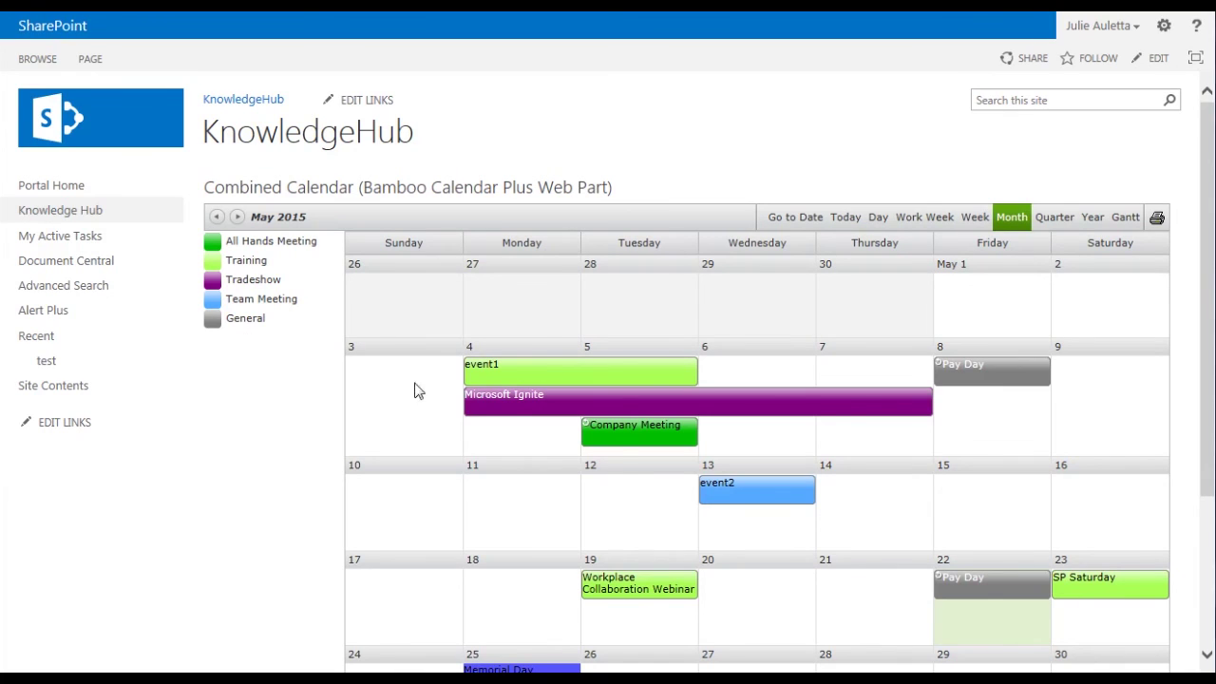
- Preview events in KnowledgeHub's Combined Calendar and open the Microsoft Ignite event to read its full details
mouse_move(516, 406)
mouse_move(645, 595)
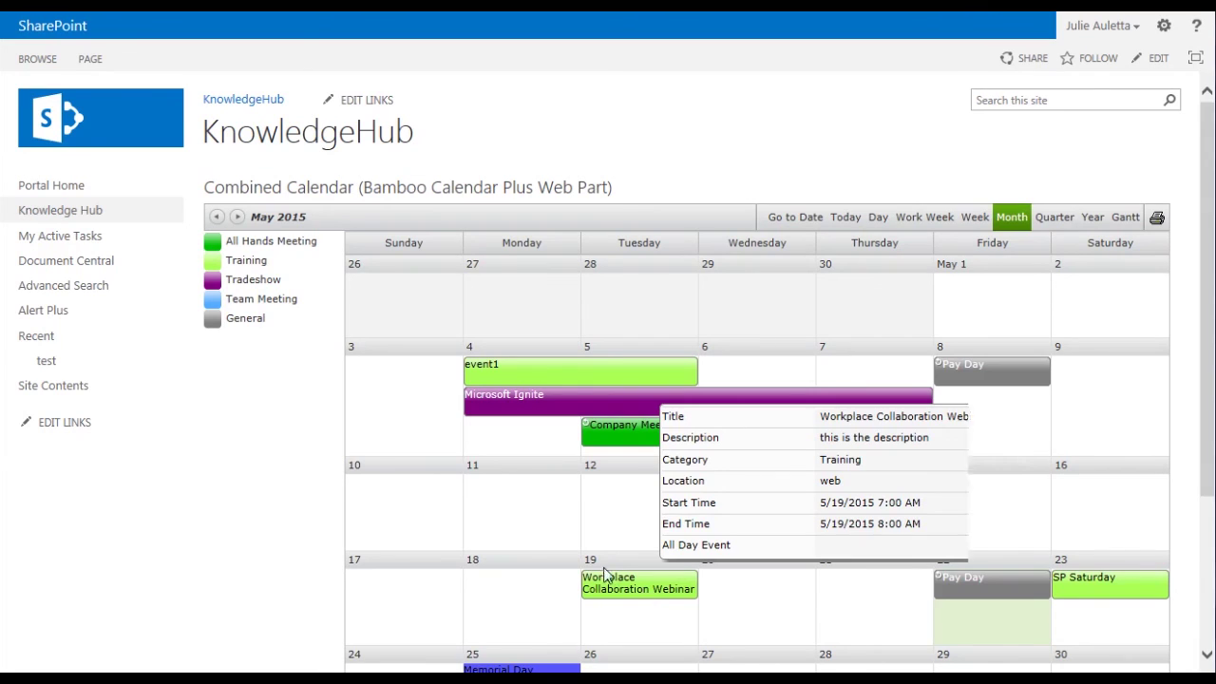
left_click(514, 403)
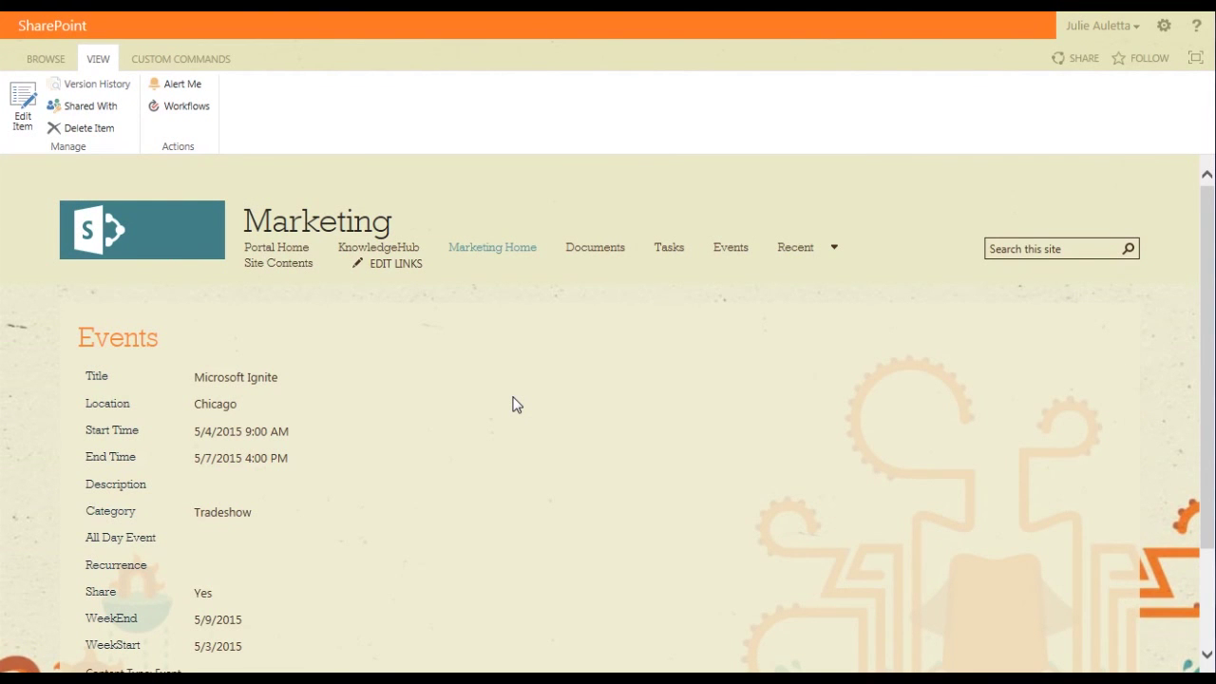
scroll(517, 405, "down", 3)
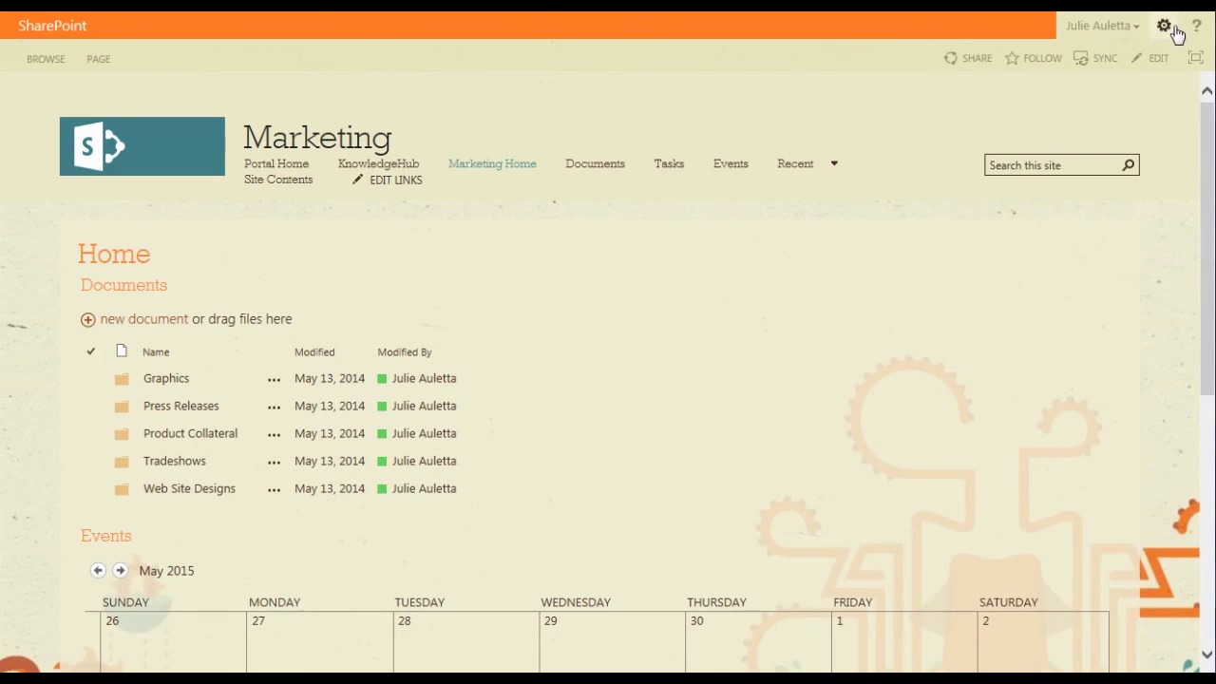
- Add a Calendar app named "Important Marketing Events" to the Marketing site
left_click(1175, 29)
left_click(1104, 153)
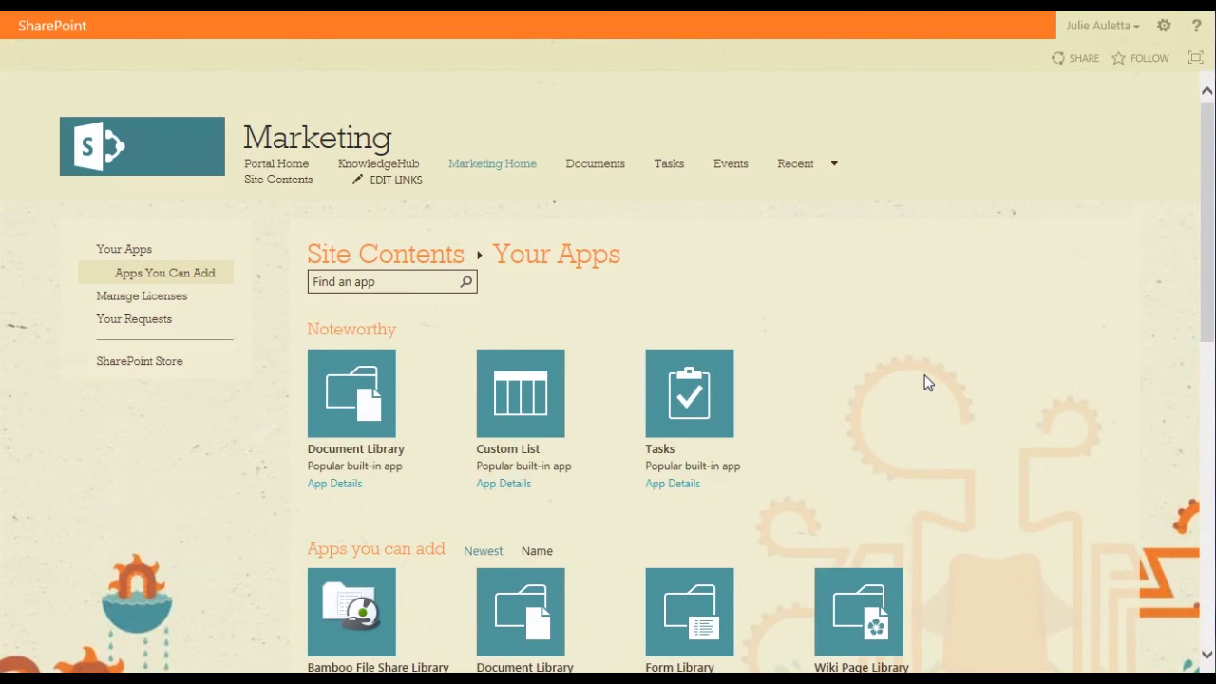
scroll(926, 377, "down", 2)
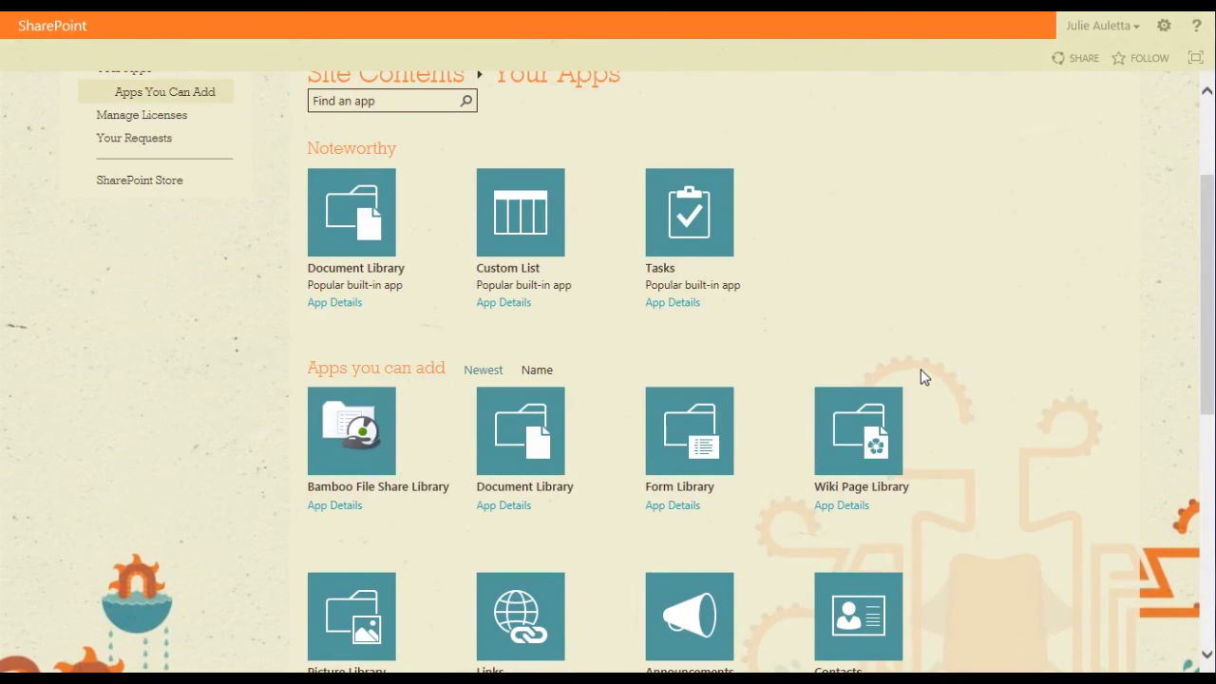
scroll(920, 368, "up", 1)
scroll(920, 367, "down", 2)
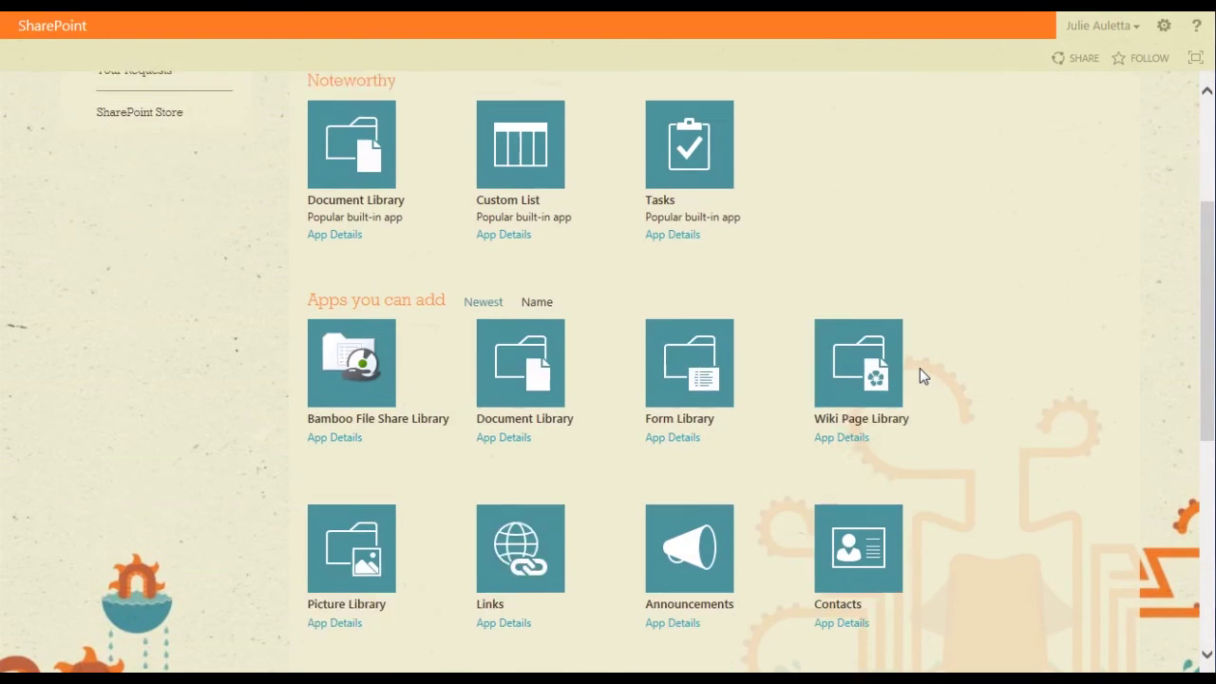
scroll(919, 377, "down", 1)
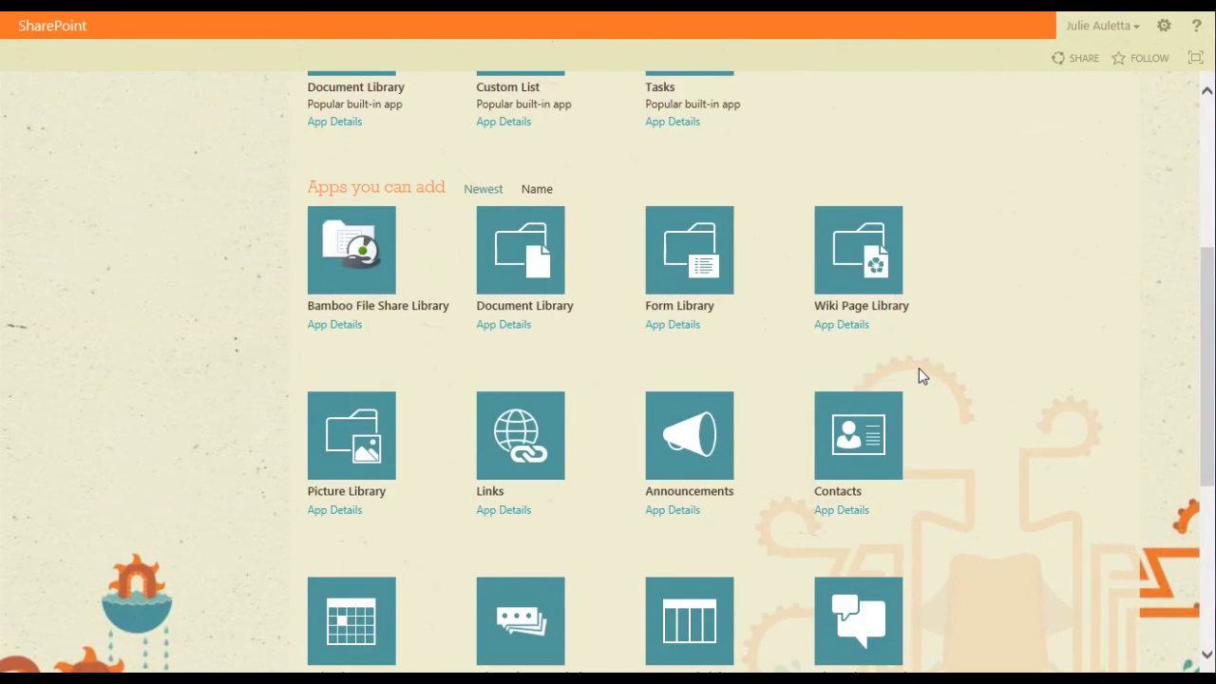
scroll(919, 370, "down", 2)
left_click(339, 496)
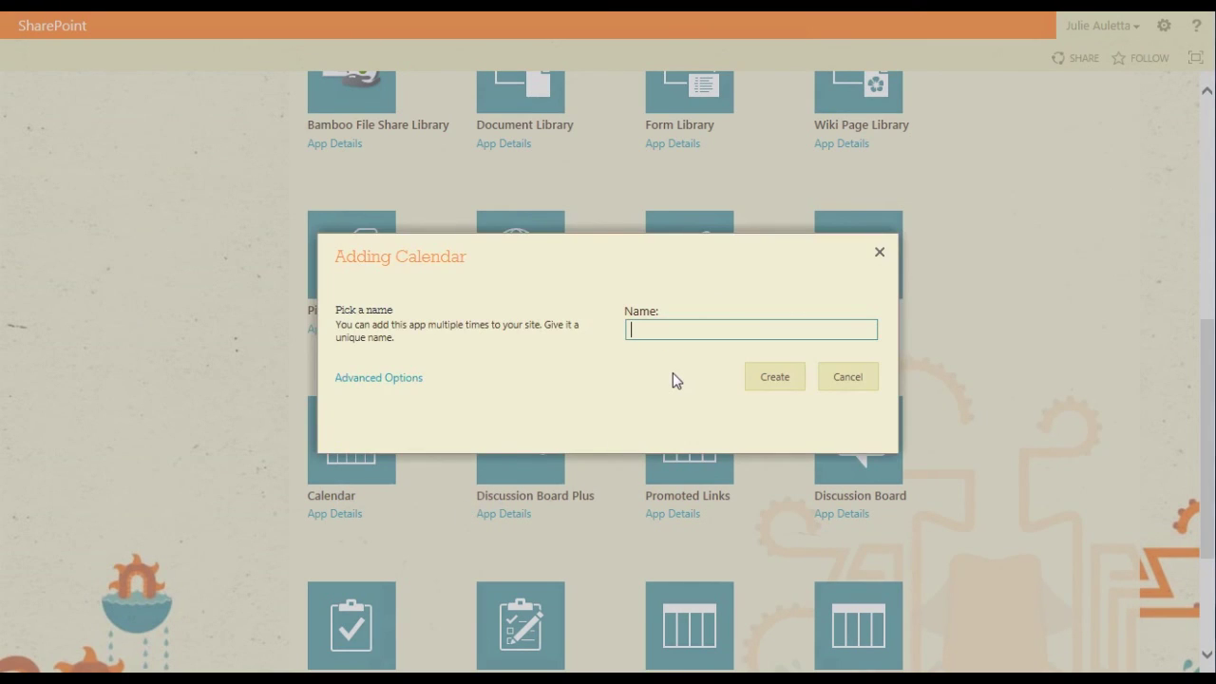
type("Important Marketin")
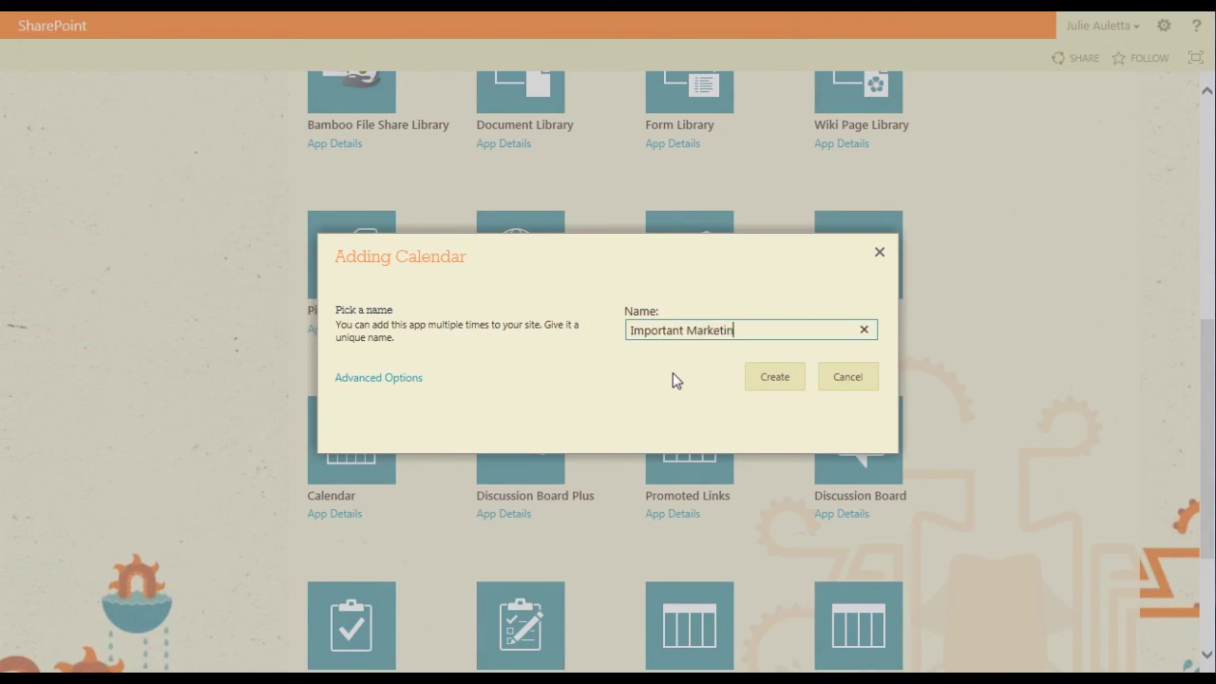
type("g Events")
left_click(758, 383)
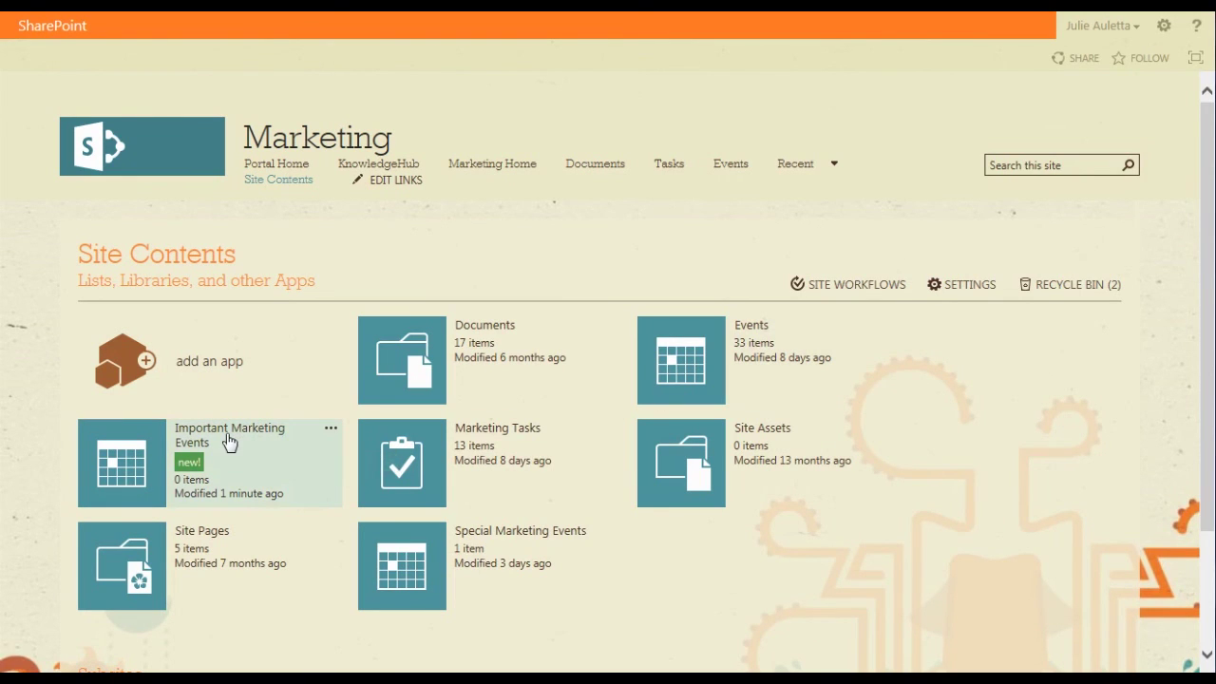
- Start a May 22 event in Important Marketing Events titled "New Event in a new list", location "Here", description "this is the description"
left_click(229, 440)
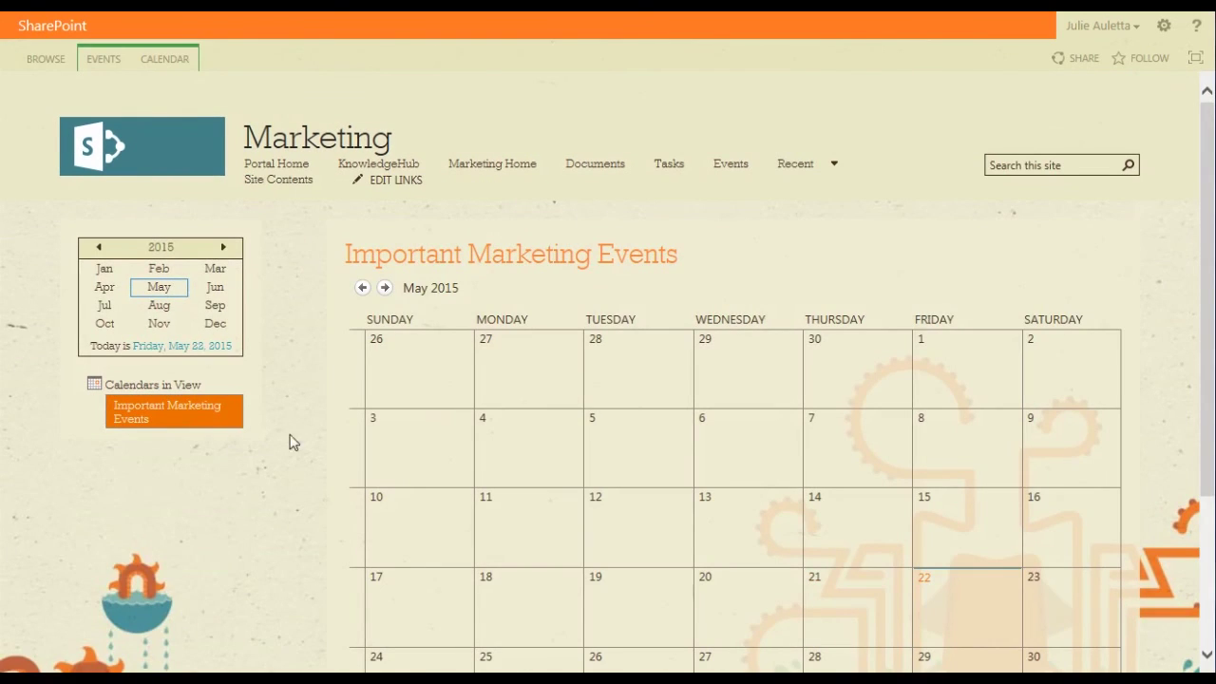
scroll(954, 611, "down", 1)
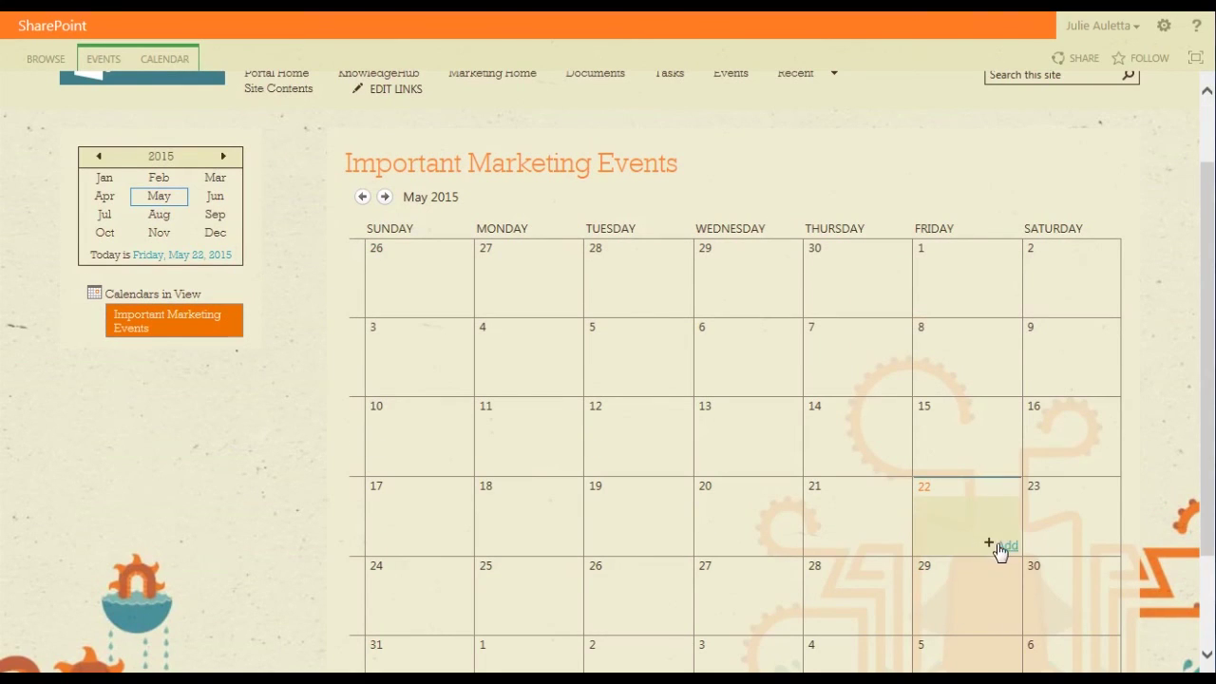
left_click(996, 547)
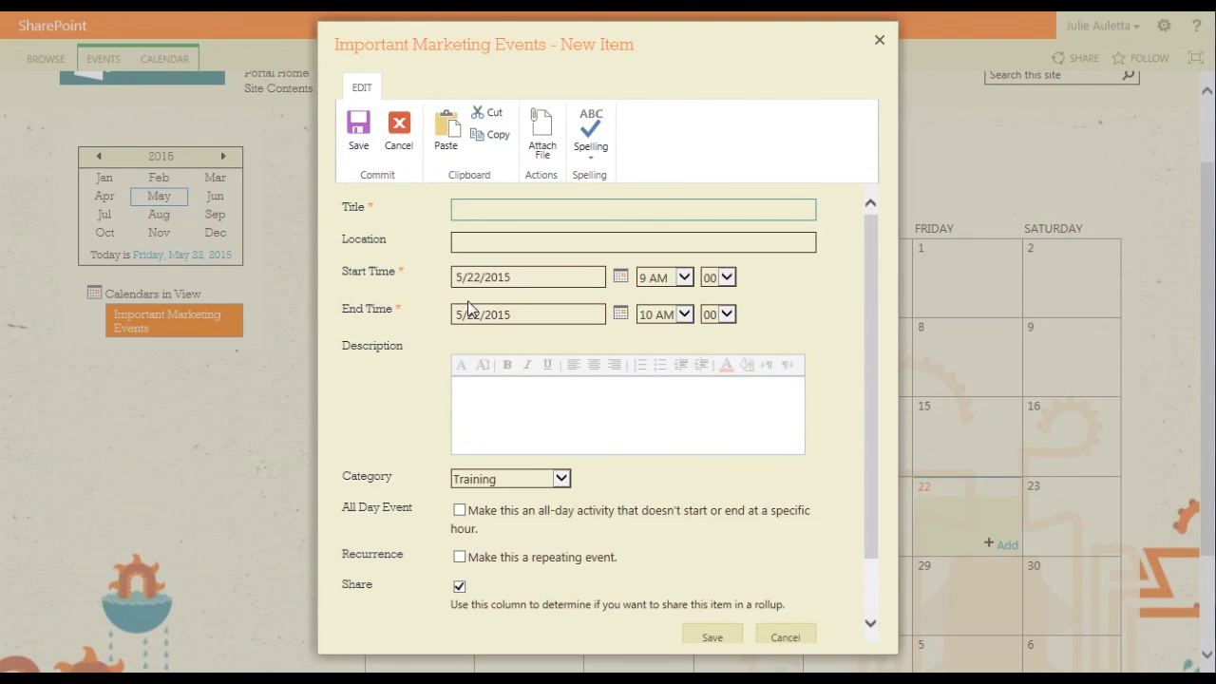
type("New Event in a new list")
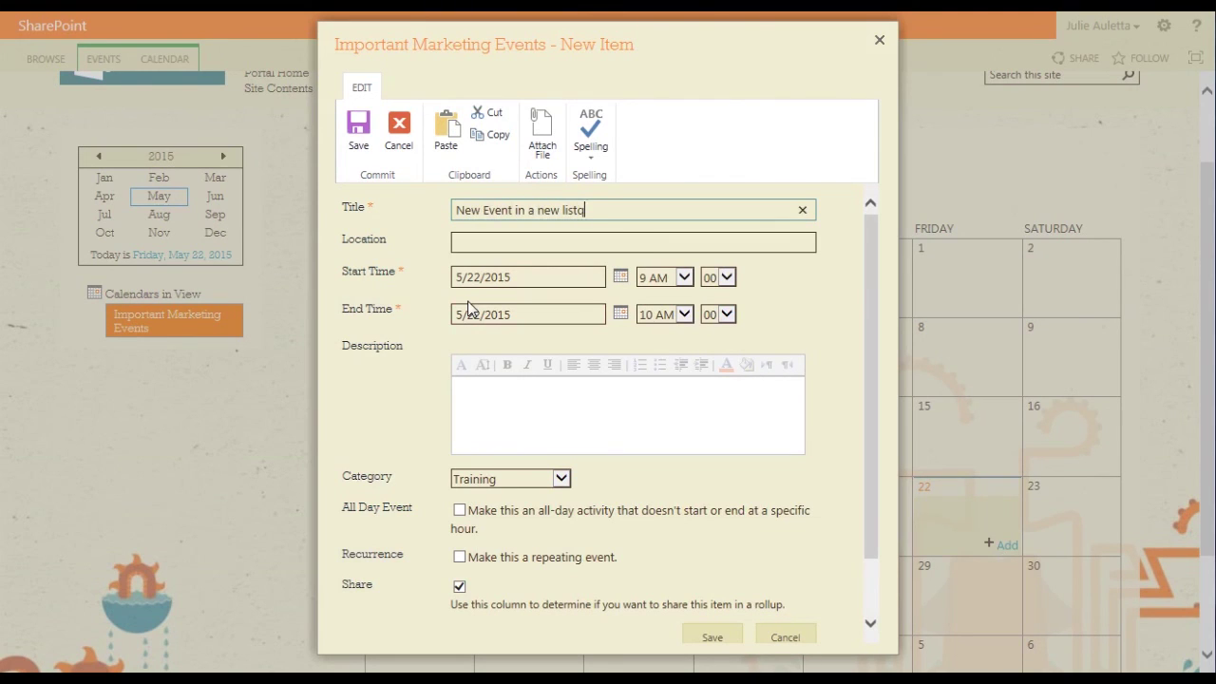
key("Tab")
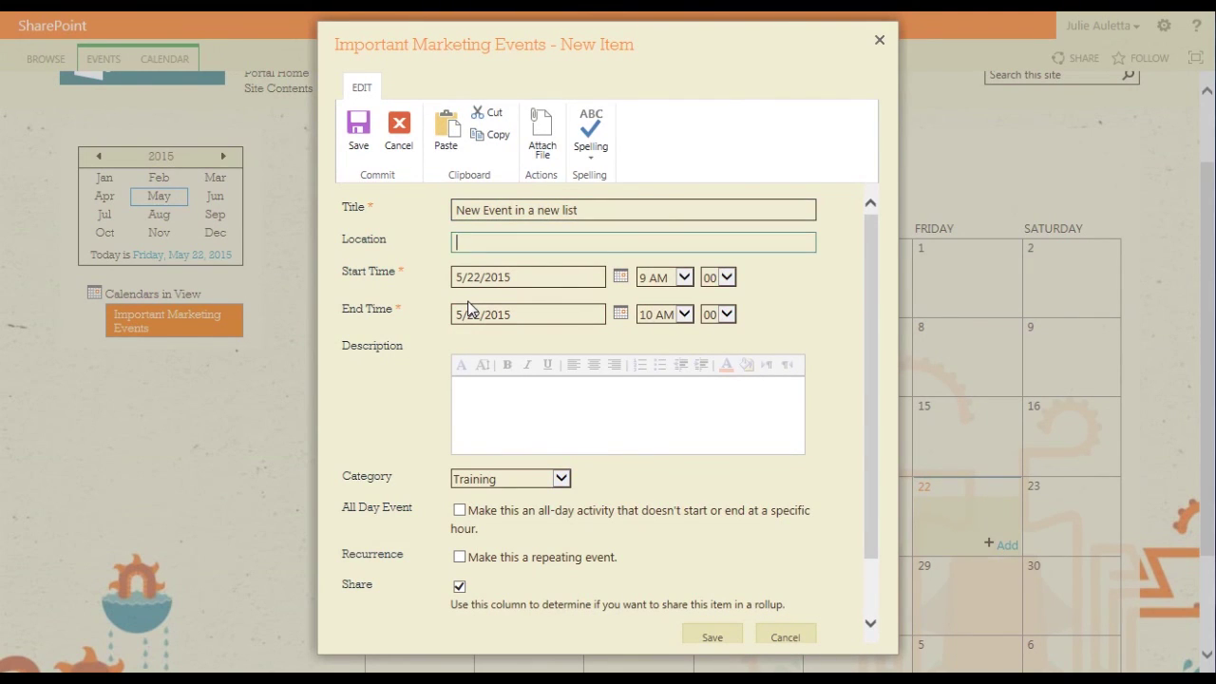
type("Here")
left_click(635, 406)
type("this is ")
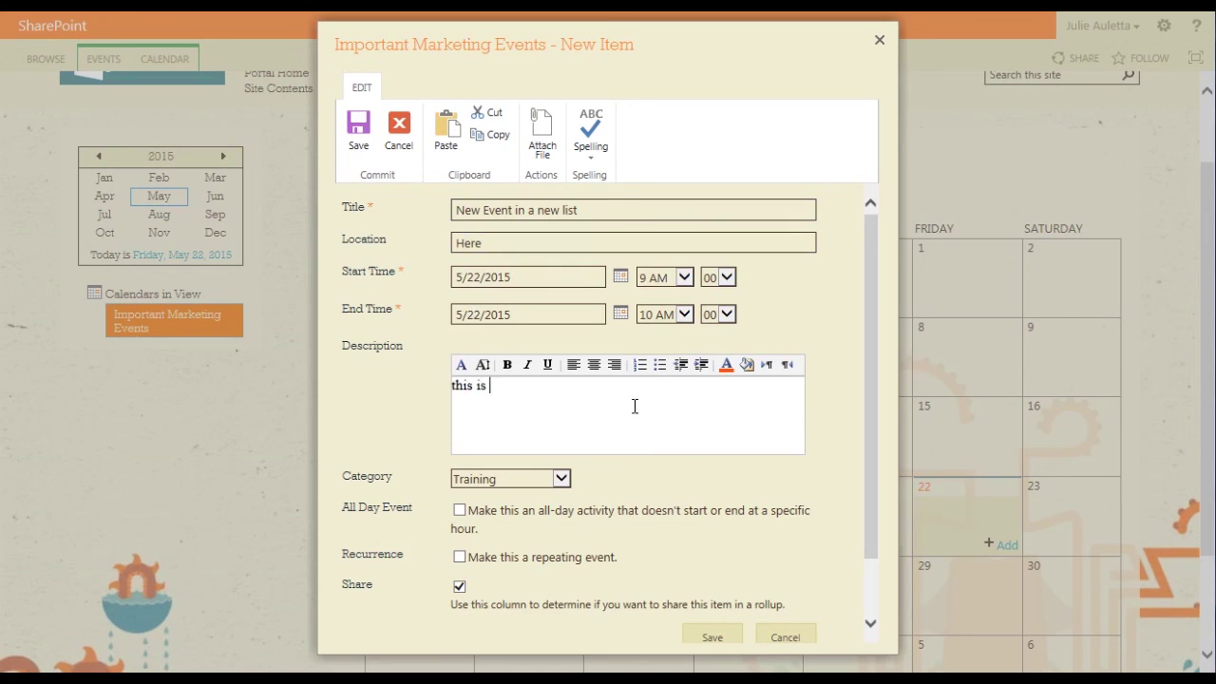
type("the description")
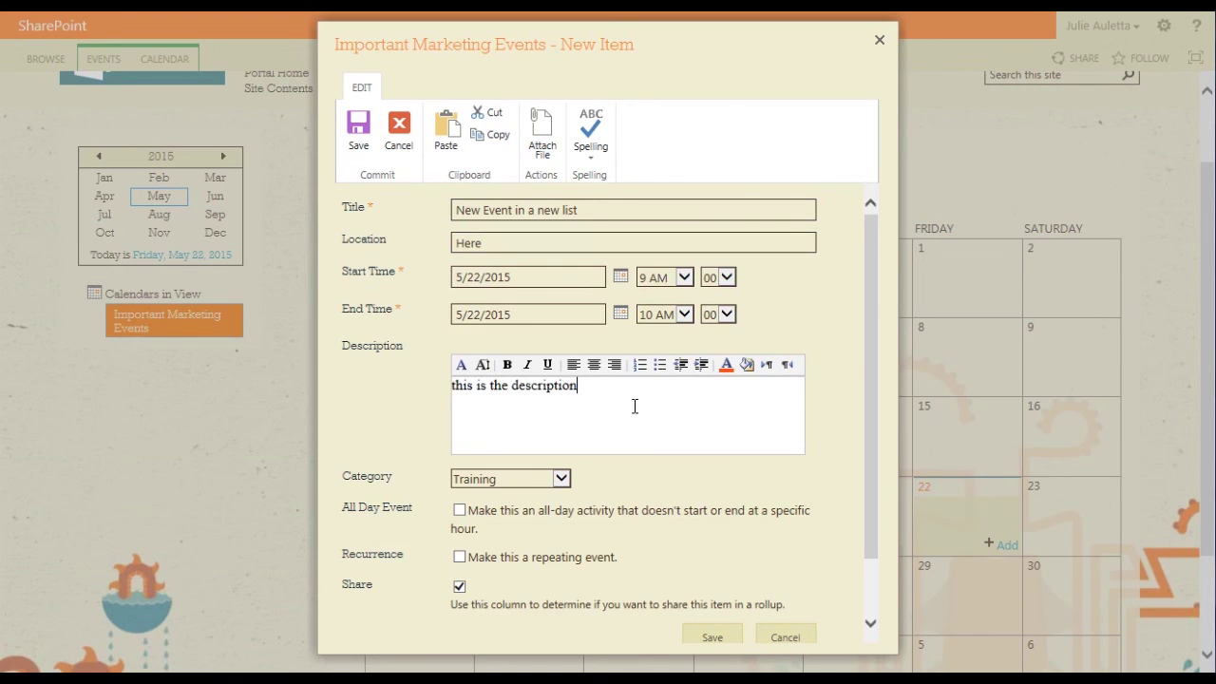
- Set the new event's category to All Hands Meeting and save the event
left_click(562, 481)
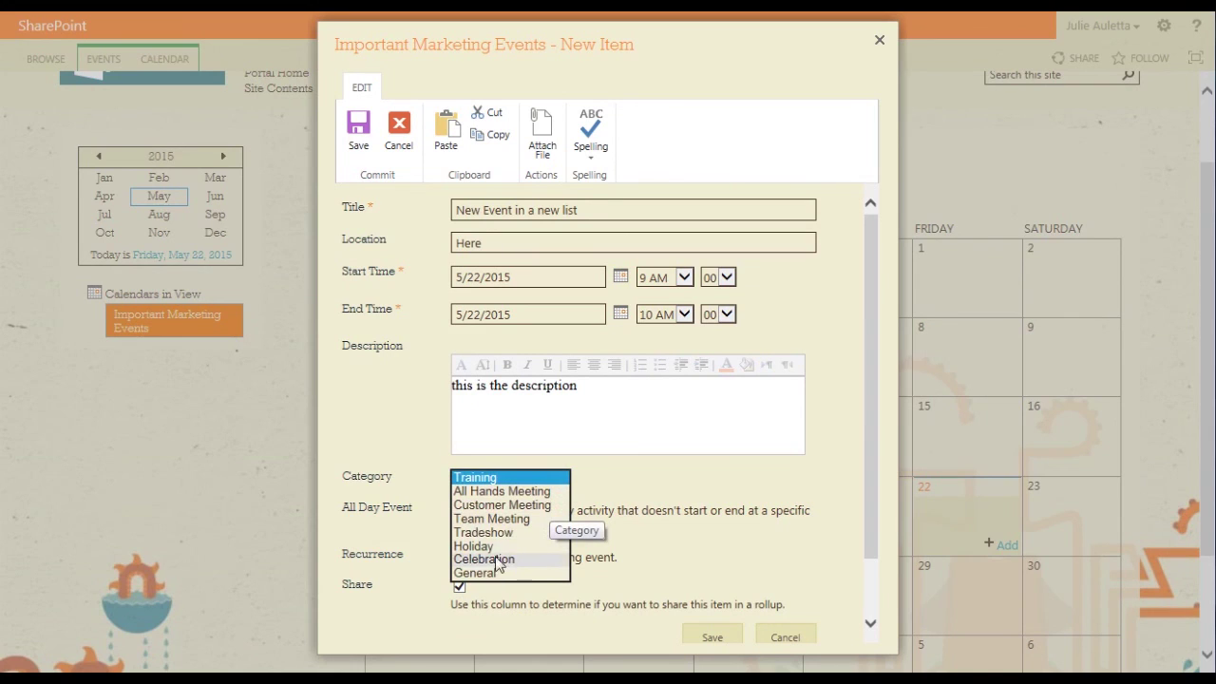
key("Escape")
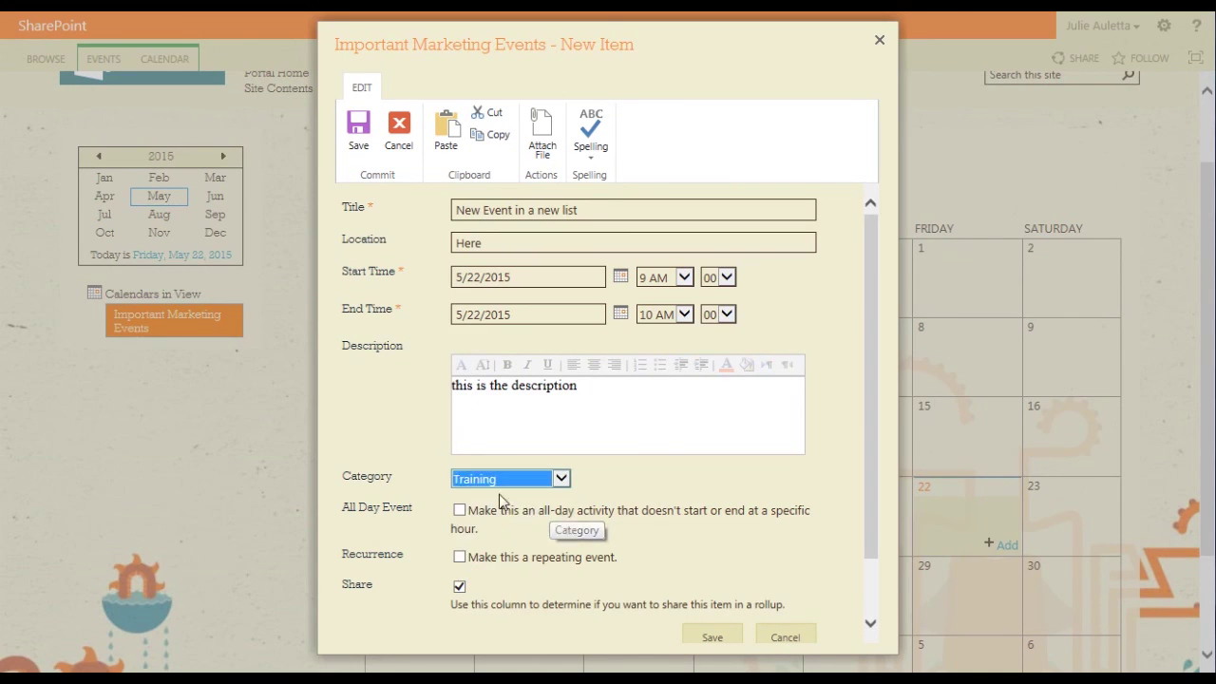
key("Down")
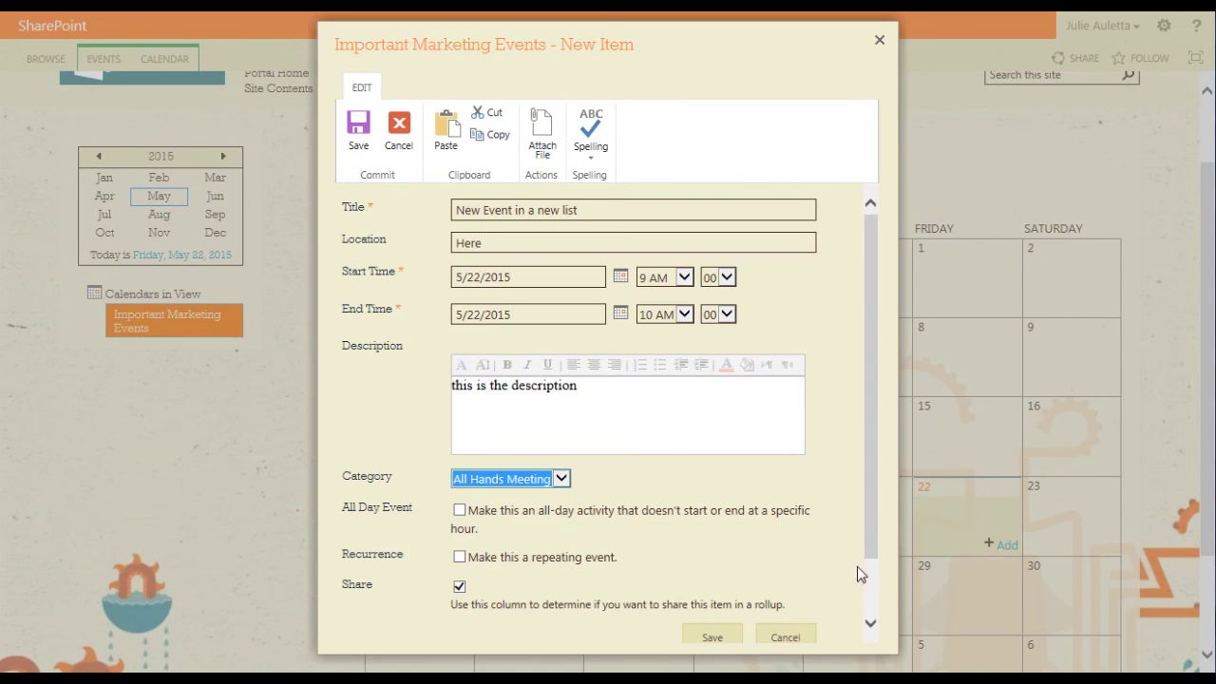
left_click_drag(866, 550, 900, 614)
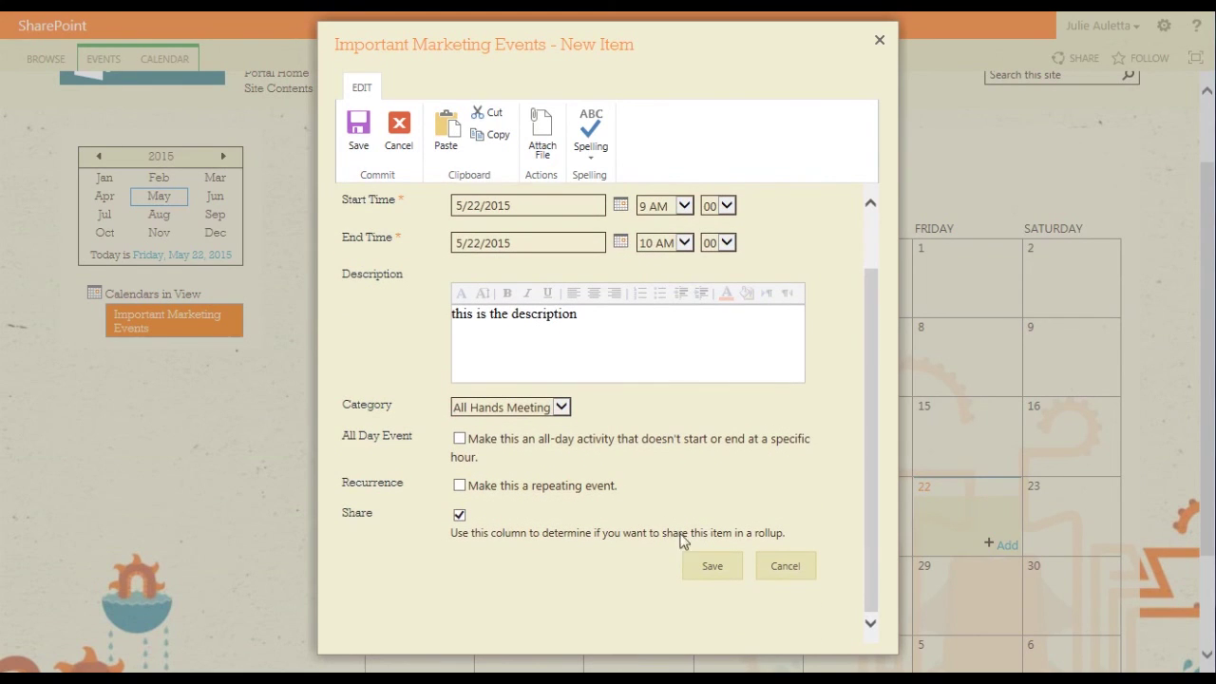
left_click(703, 567)
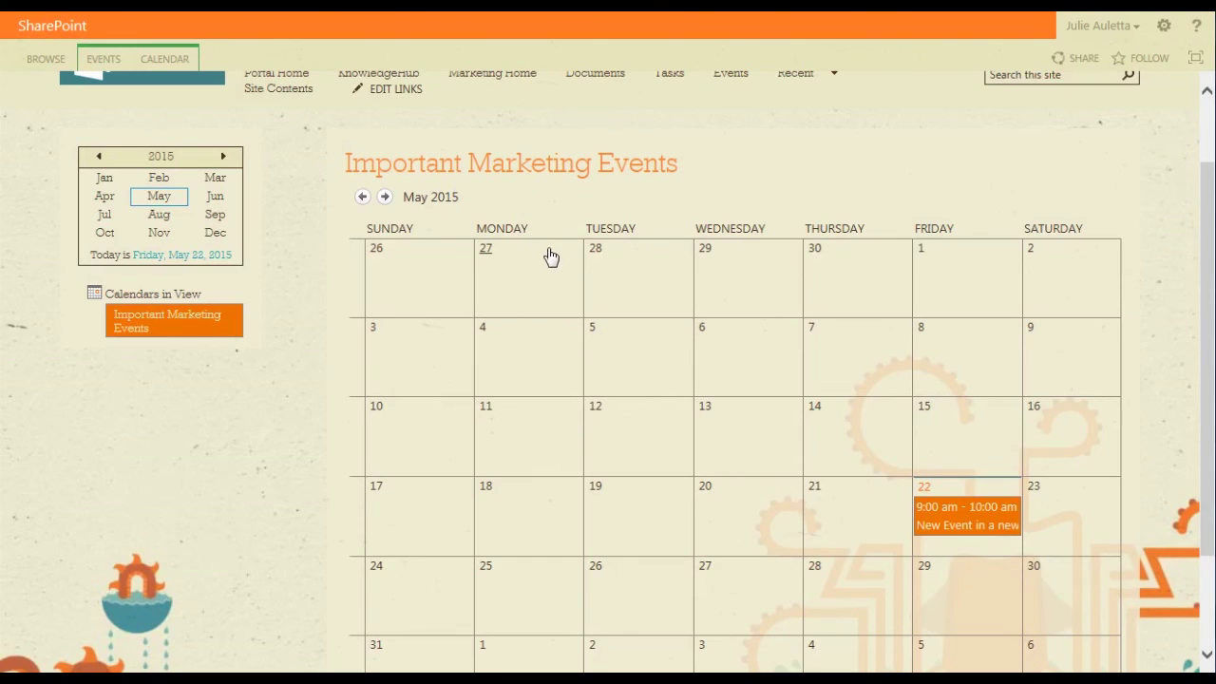
- Open KnowledgeHub's Combined Calendar and check May 22 for the event from the new Marketing calendar
scroll(532, 238, "up", 2)
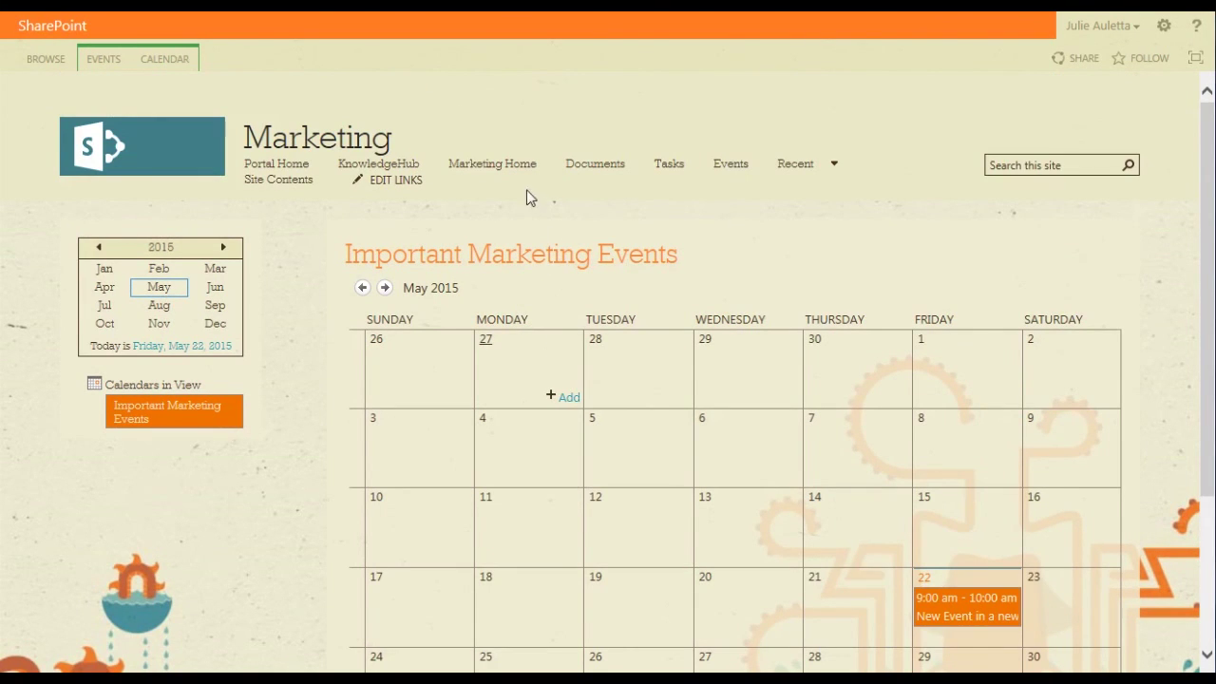
left_click(409, 168)
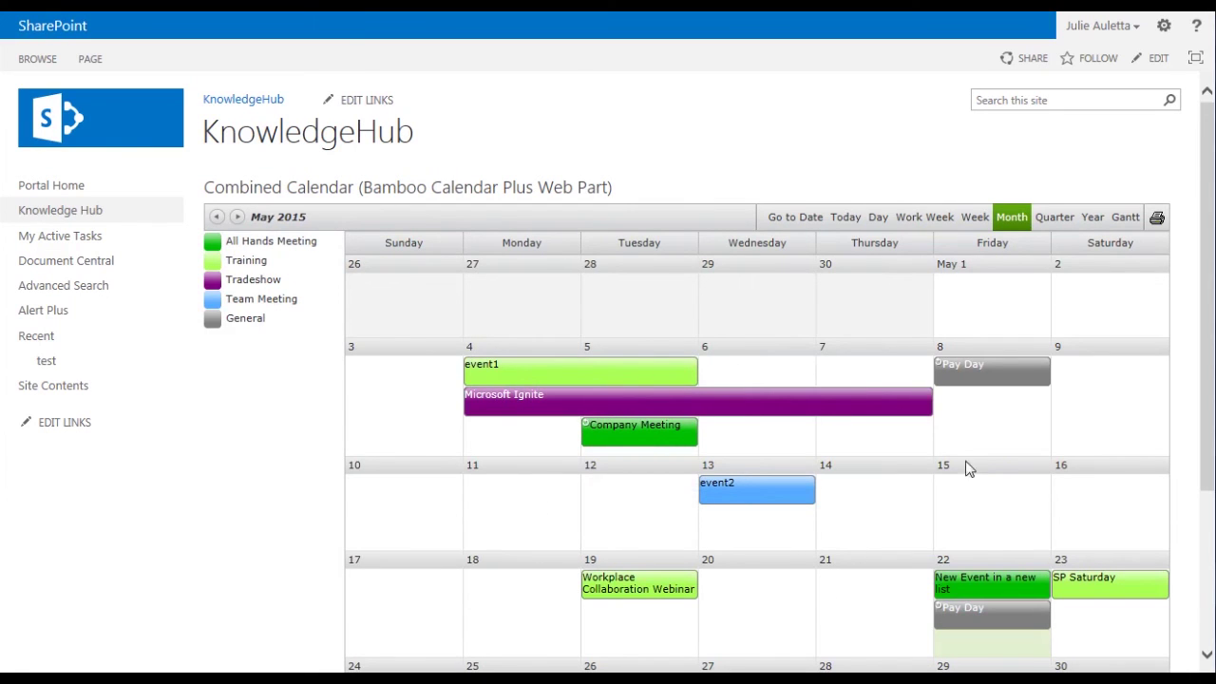
scroll(1021, 485, "down", 1)
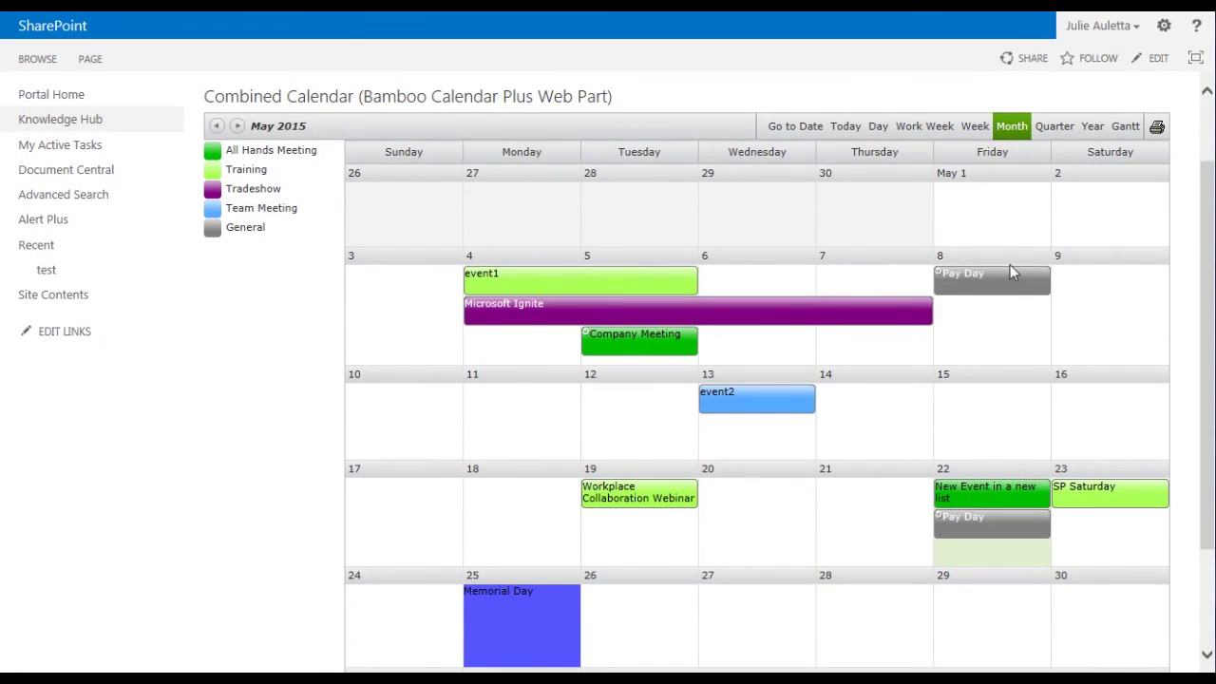
mouse_move(1020, 301)
mouse_move(979, 498)
scroll(856, 544, "down", 1)
scroll(856, 544, "down", 1)
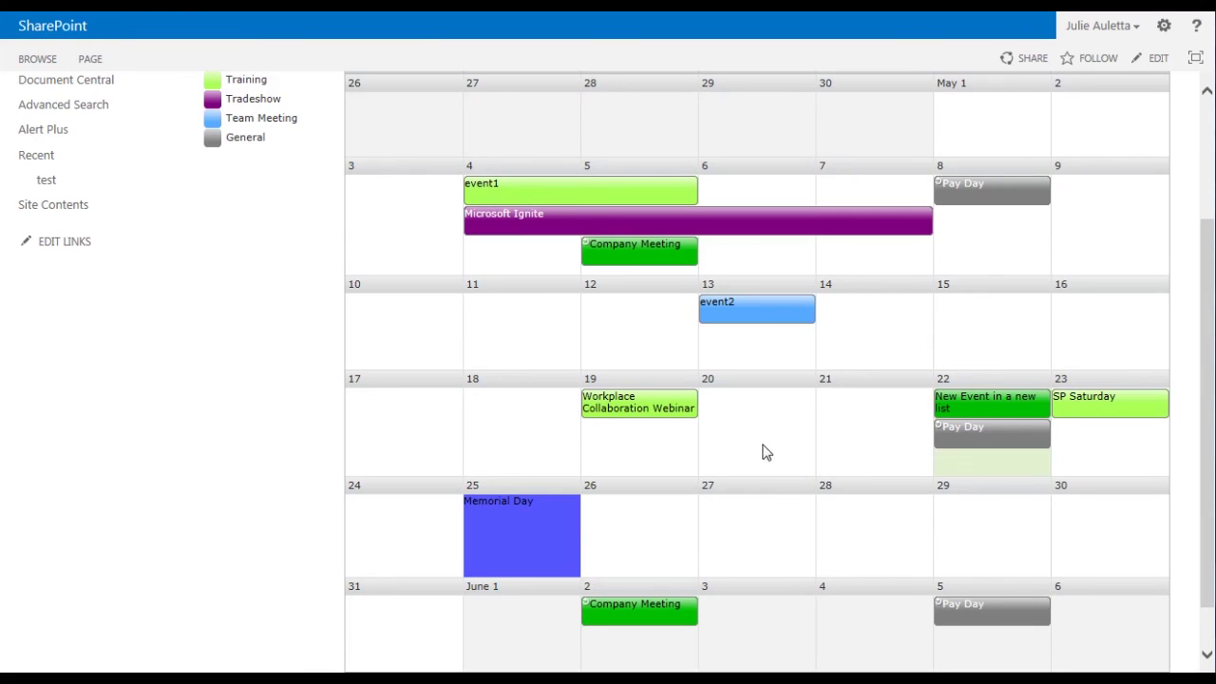
- Examine the details of event1 and Microsoft Ignite in the Combined Calendar's week of May 3
scroll(779, 466, "up", 2)
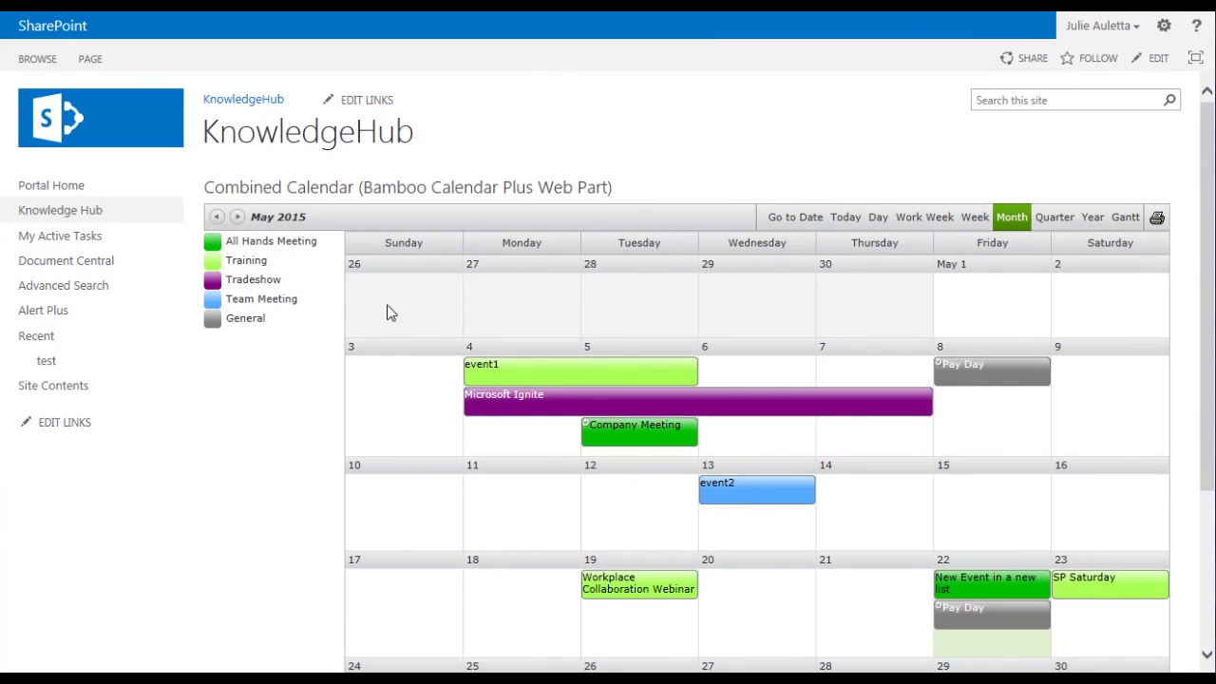
mouse_move(490, 371)
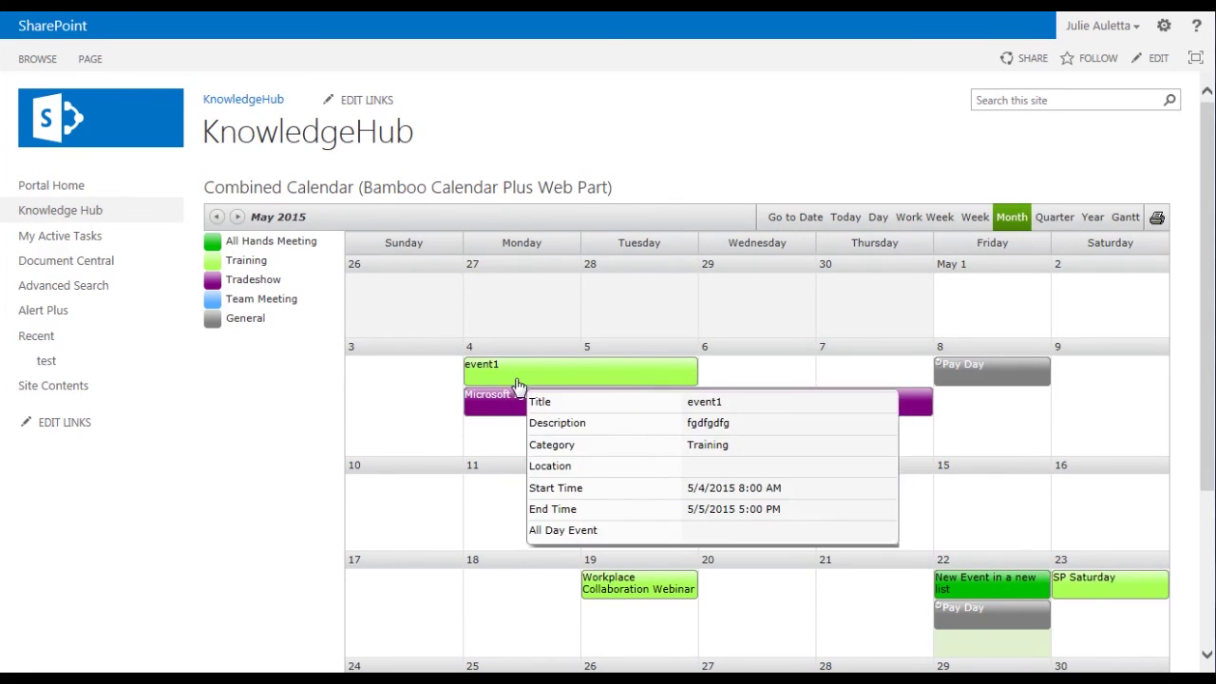
mouse_move(513, 403)
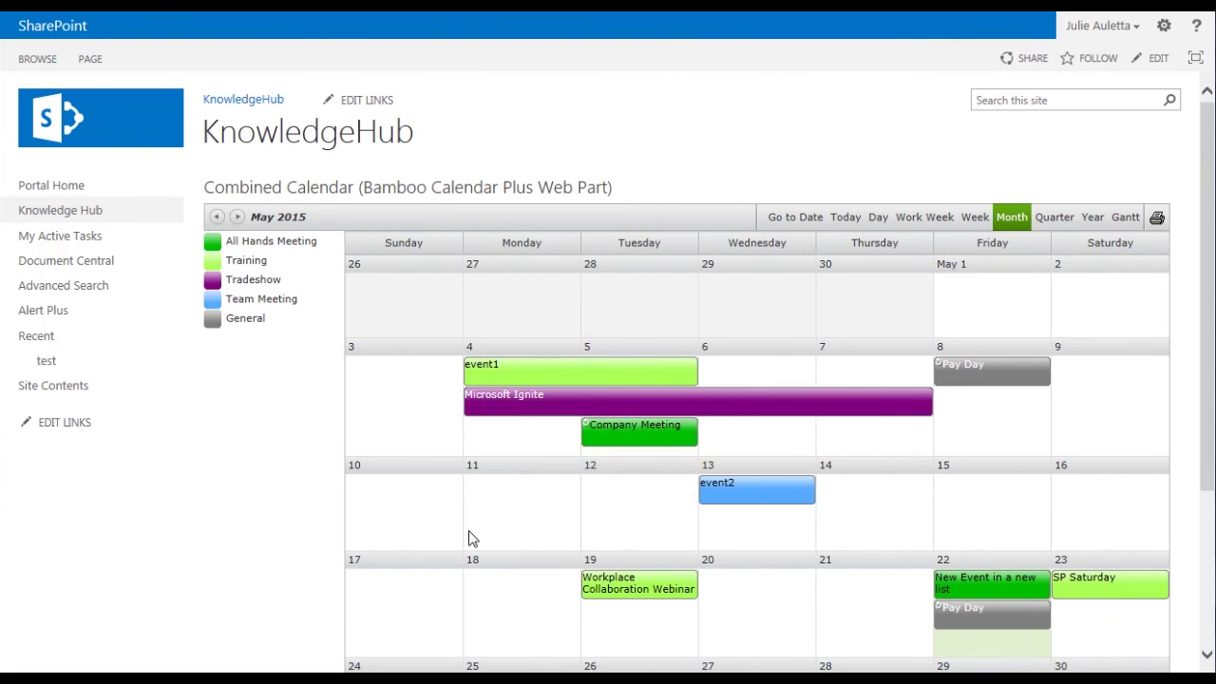
scroll(469, 535, "down", 1)
scroll(470, 535, "up", 1)
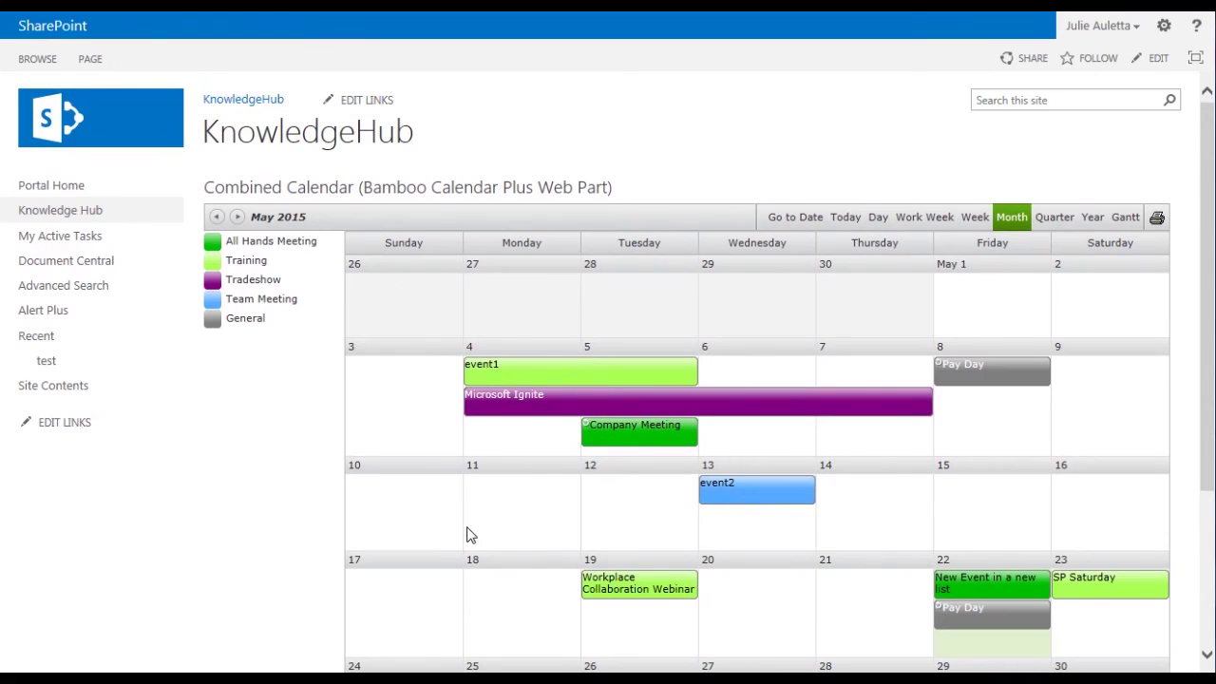